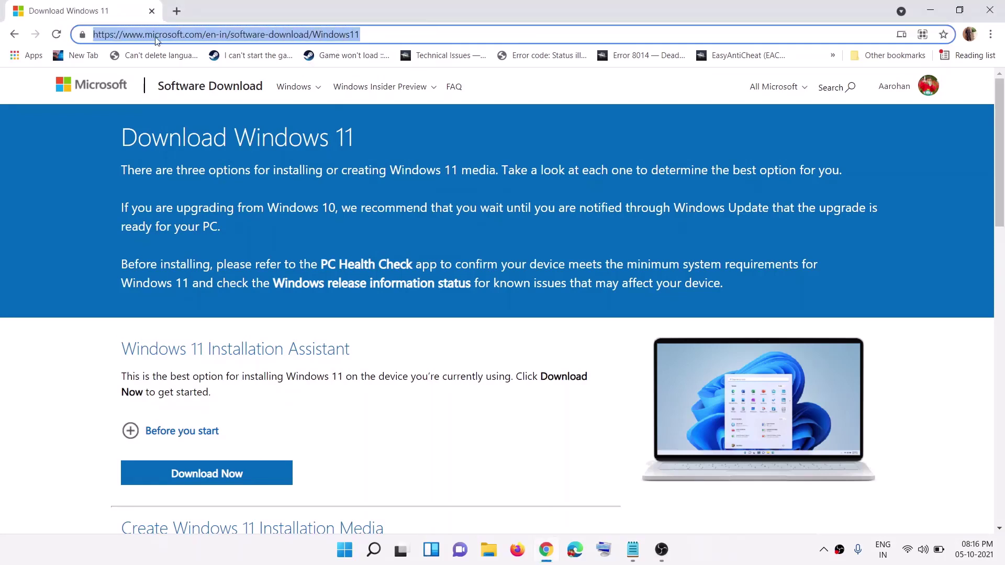
# Download the Windows 11 Installation Assistant from Microsoft's Software Download page
pyautogui.scroll(-1, 134, 428)
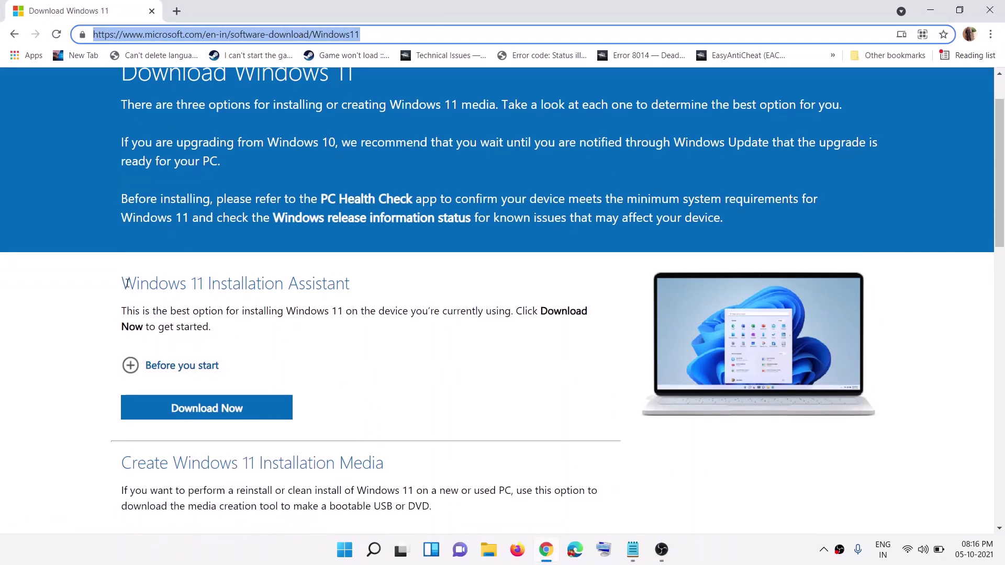
pyautogui.moveTo(123, 283); pyautogui.dragTo(356, 291)
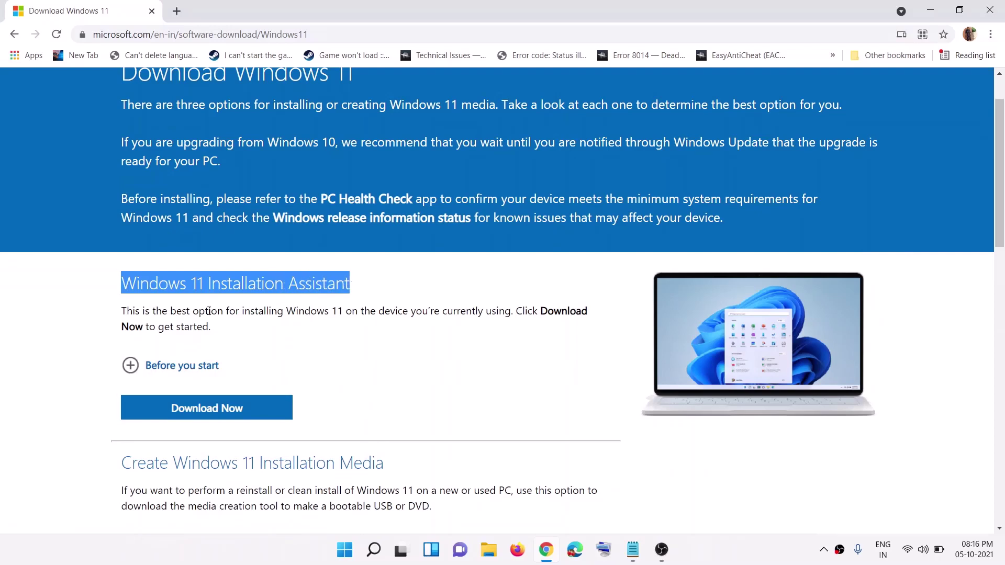
pyautogui.moveTo(122, 311); pyautogui.dragTo(521, 311)
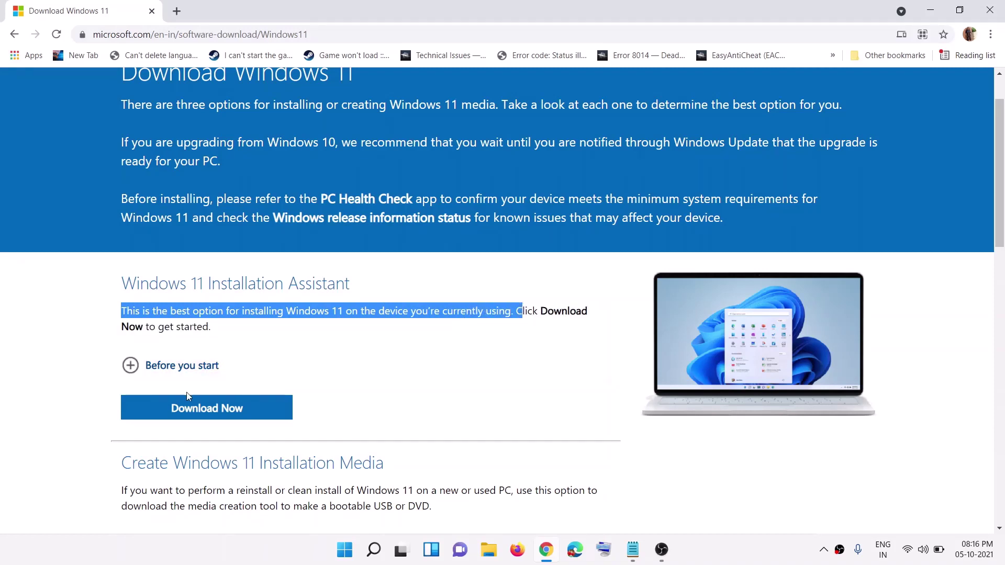
pyautogui.click(217, 411)
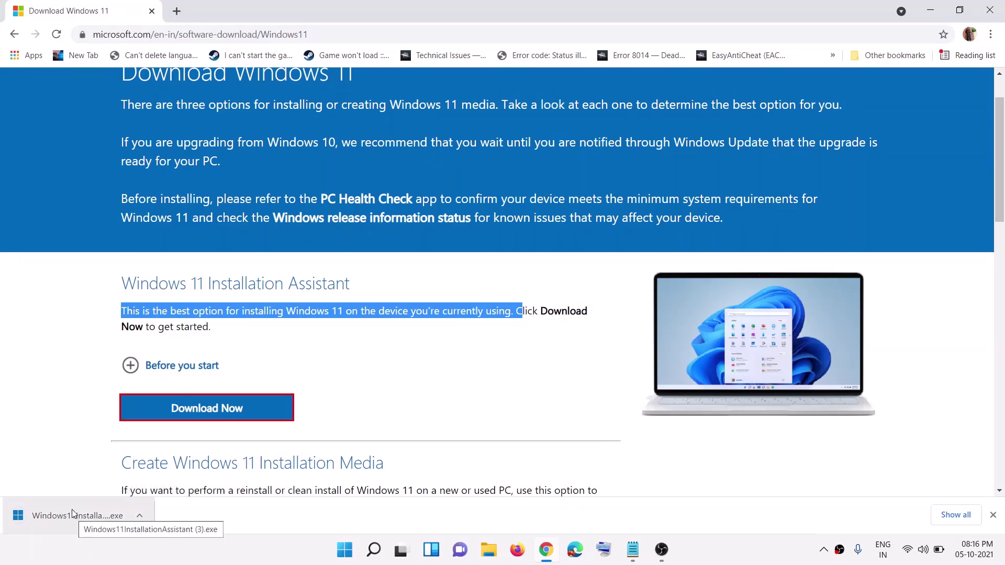
pyautogui.click(374, 332)
# Download the media creation tool offered under Create Windows 11 Installation Media
pyautogui.scroll(-1, 375, 333)
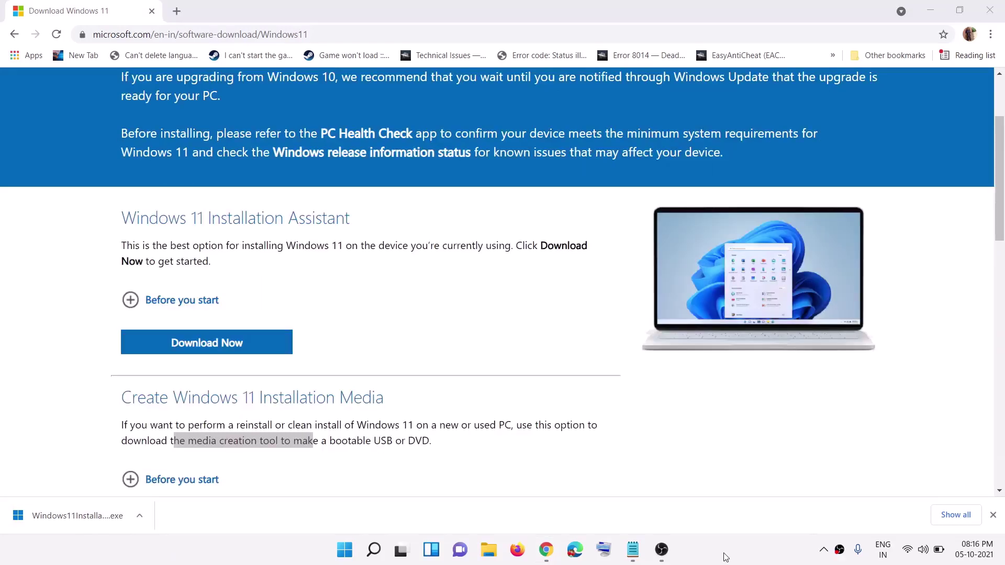
pyautogui.scroll(-2, 403, 331)
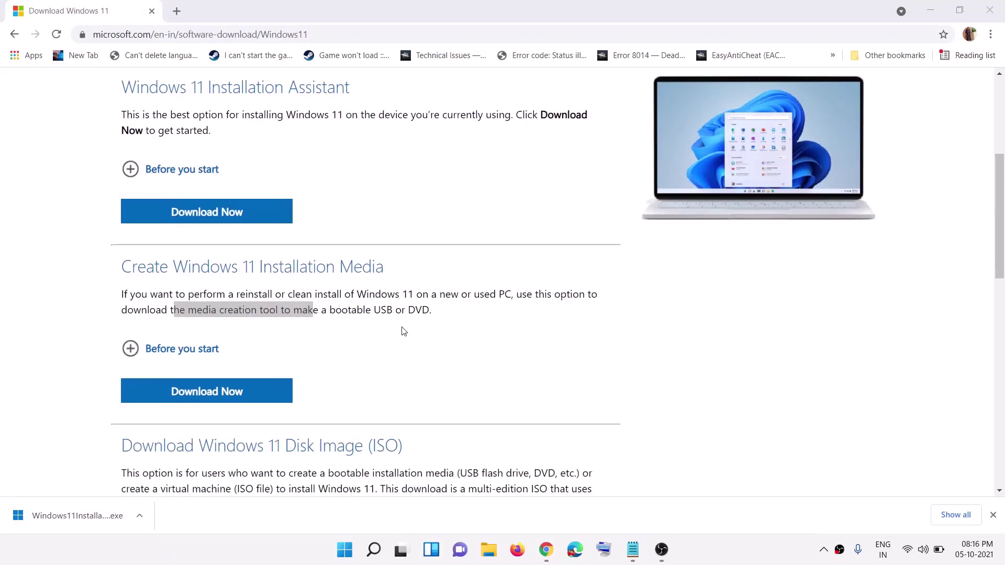
pyautogui.scroll(1, 404, 331)
pyautogui.click(197, 375)
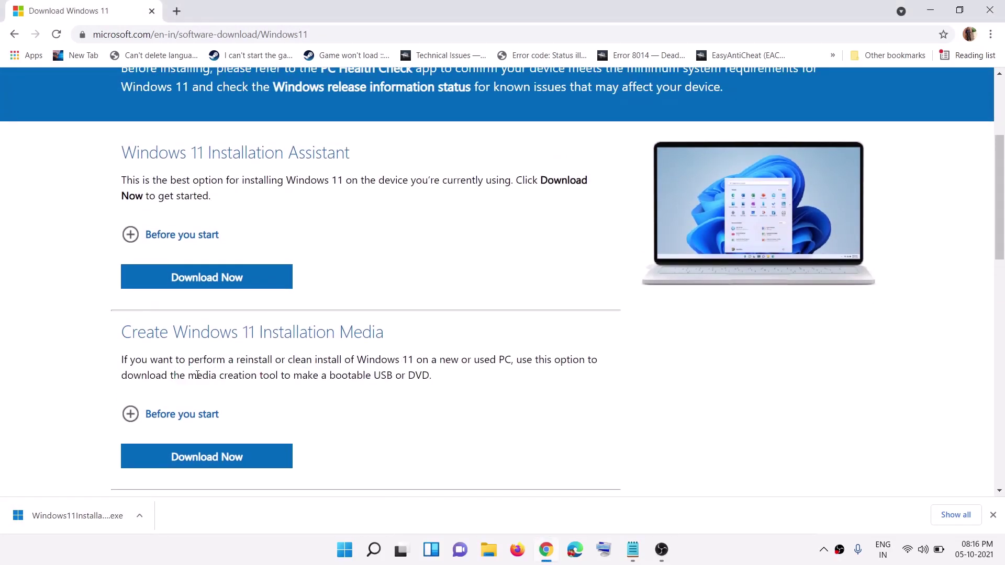
pyautogui.moveTo(190, 375); pyautogui.dragTo(269, 375)
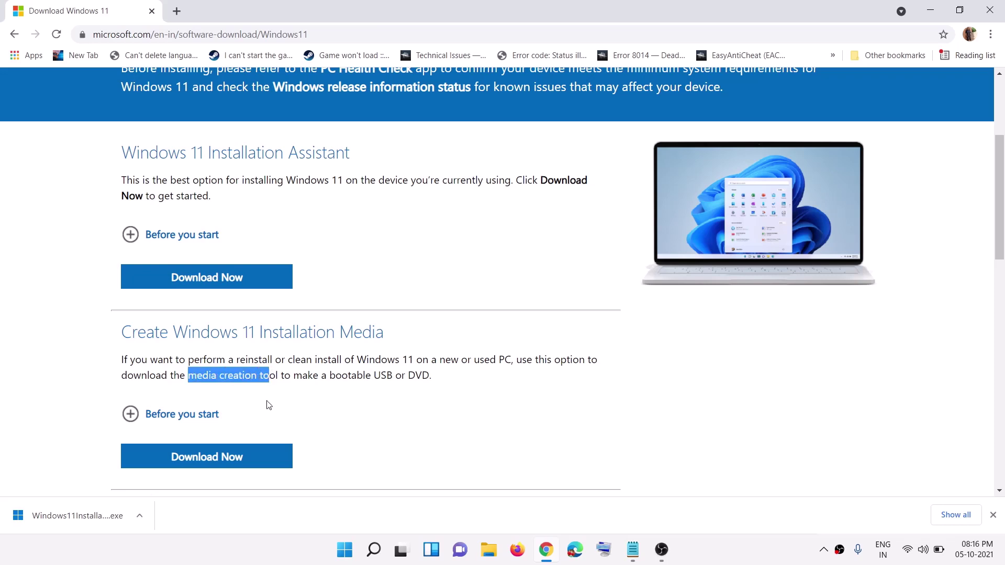
pyautogui.click(208, 463)
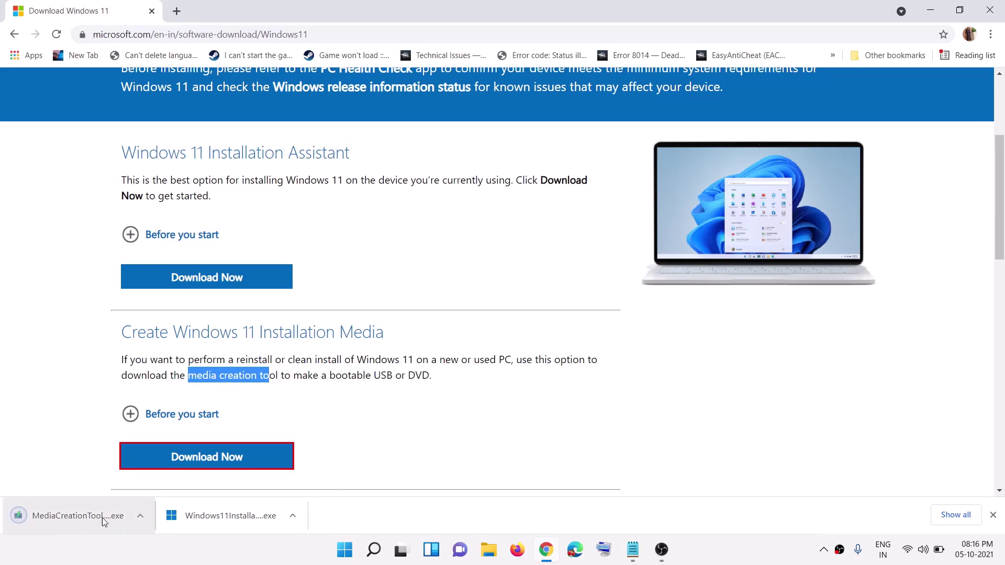
# Run the downloaded media creation tool and accept its license terms, keeping the recommended language and edition for this PC
pyautogui.click(73, 516)
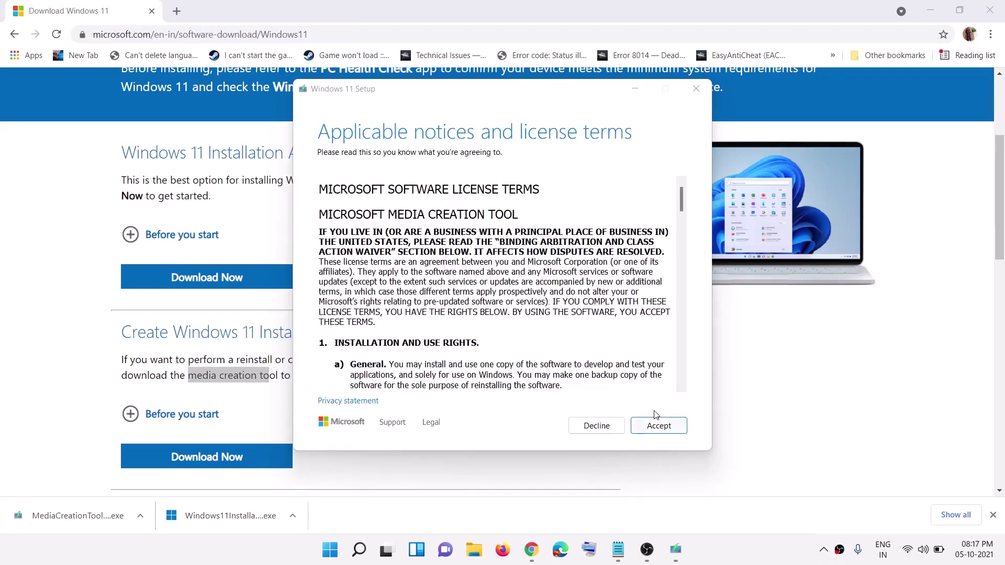
pyautogui.click(660, 428)
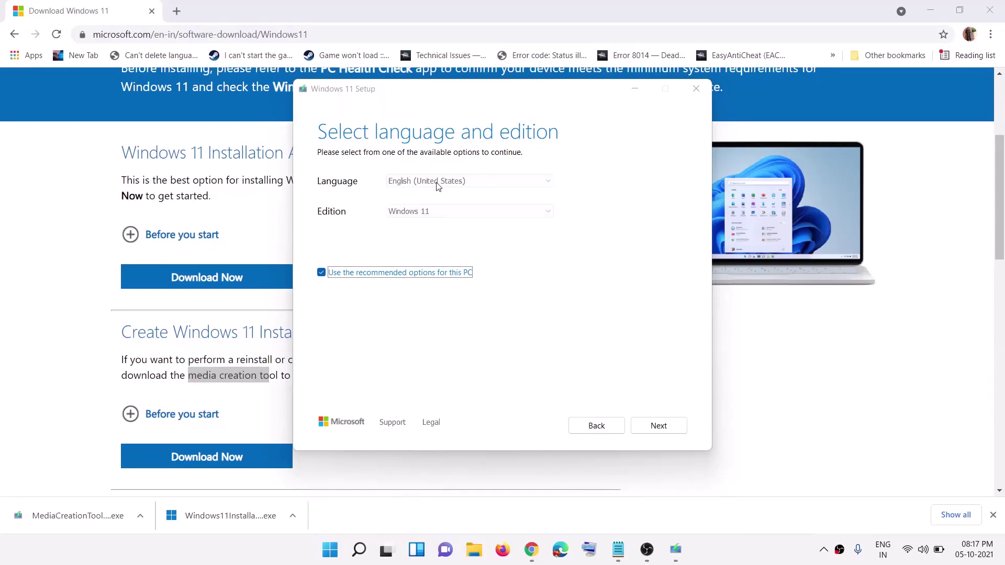
pyautogui.click(437, 217)
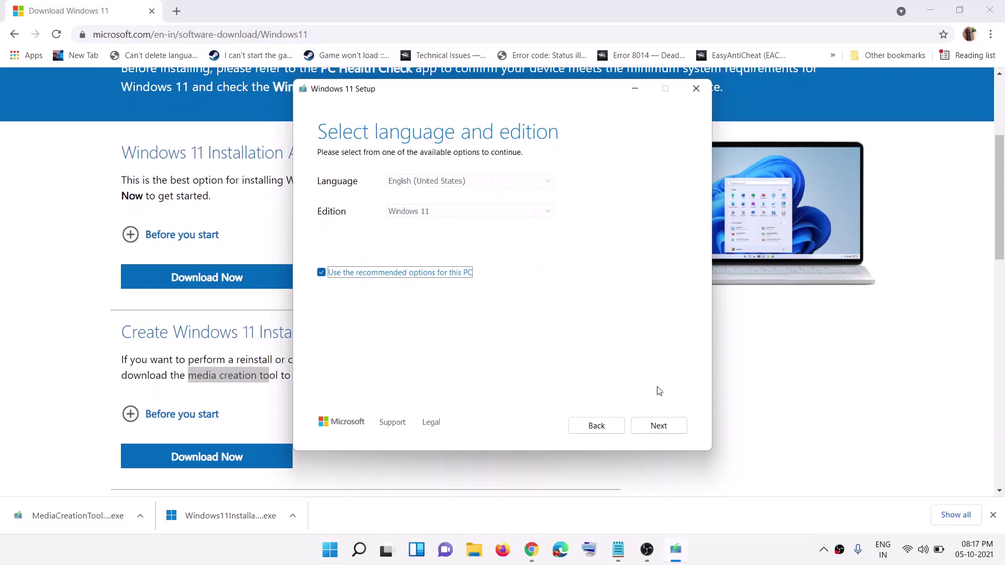
pyautogui.click(659, 425)
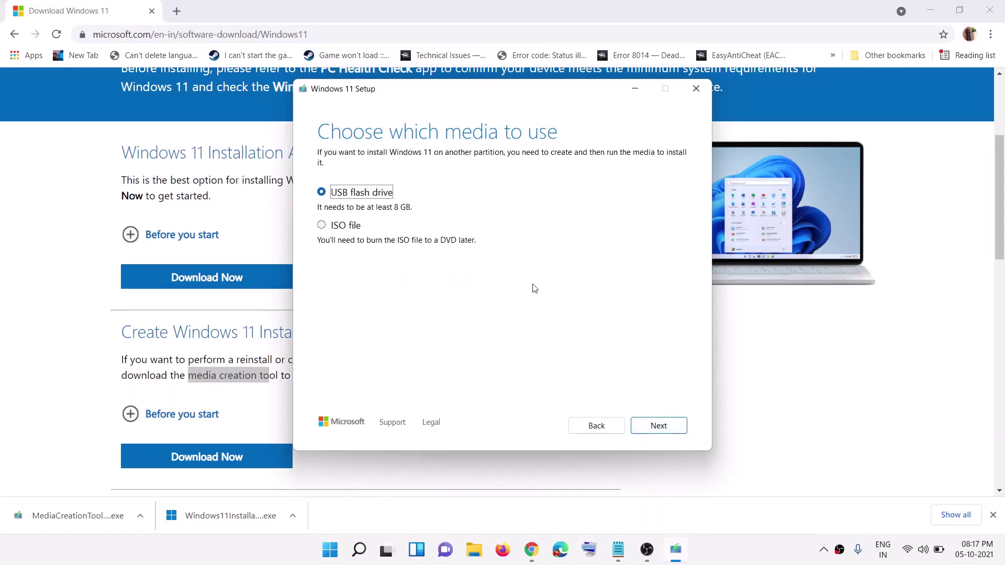
# Choose ISO file as the media to create and save it to the Desktop under the name Windows
pyautogui.click(348, 227)
pyautogui.click(660, 426)
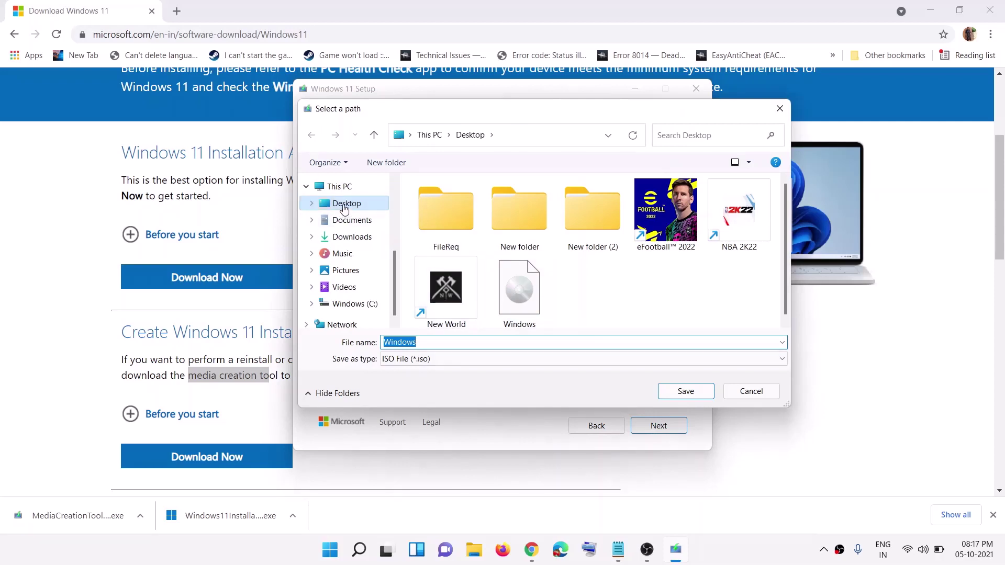
pyautogui.click(346, 203)
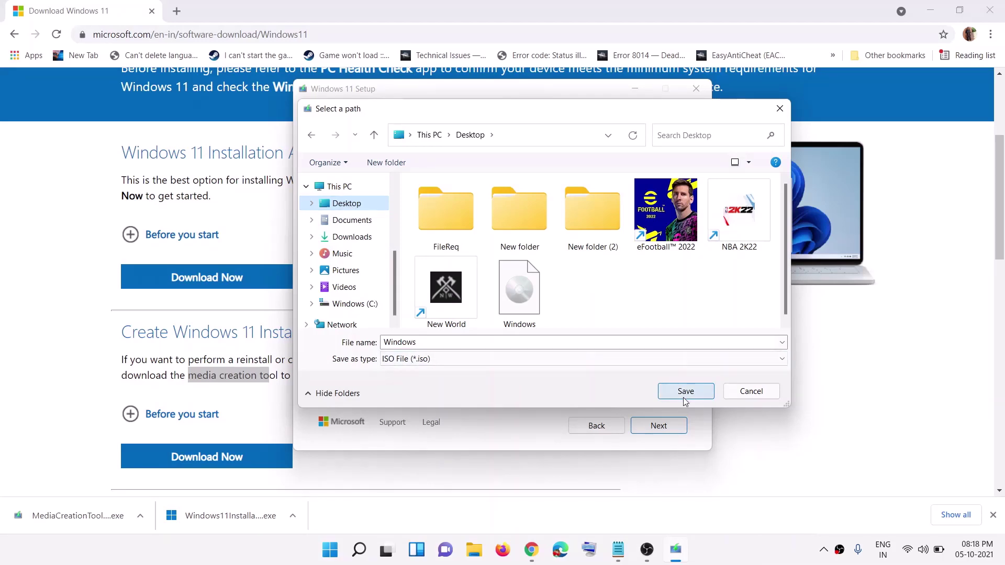
pyautogui.click(685, 392)
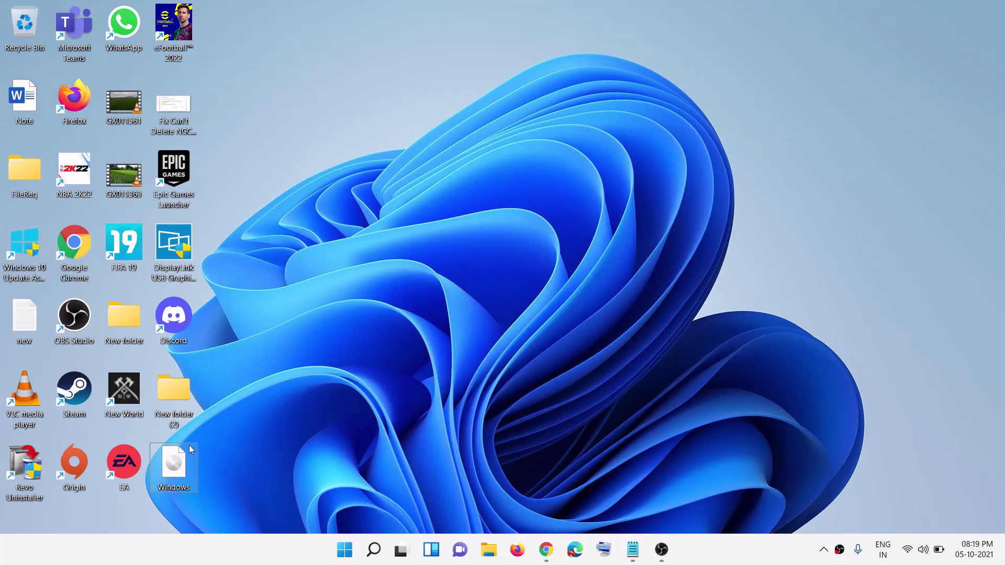
# Mount the Windows ISO file from the desktop and launch the setup application in the mounted drive
pyautogui.rightClick(178, 468)
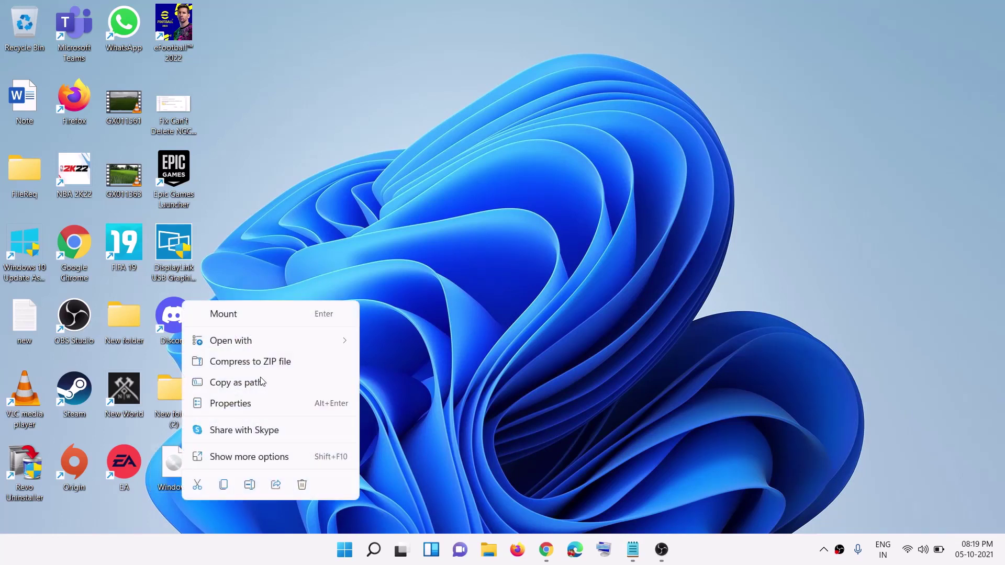
pyautogui.click(232, 316)
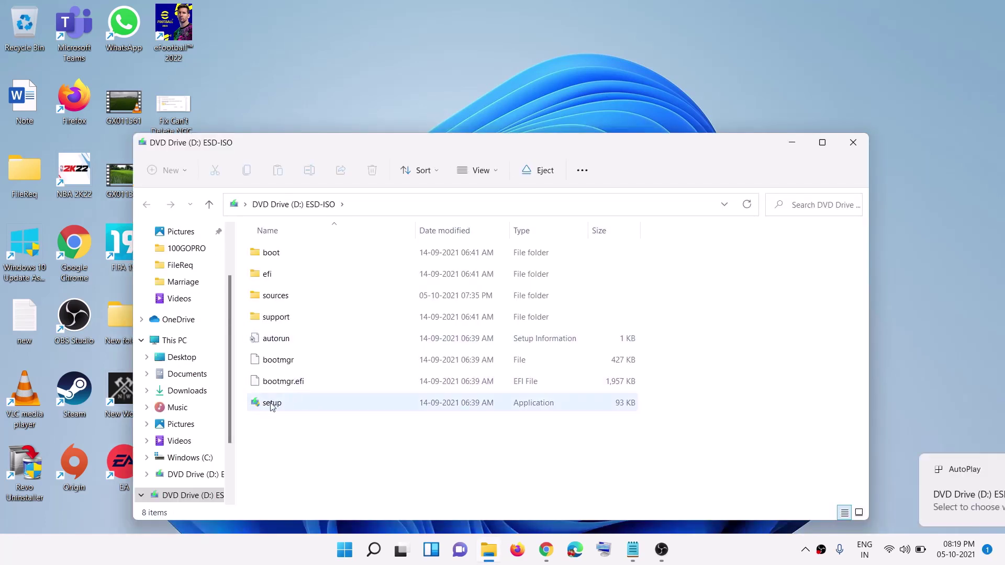
pyautogui.click(853, 143)
pyautogui.doubleClick(178, 466)
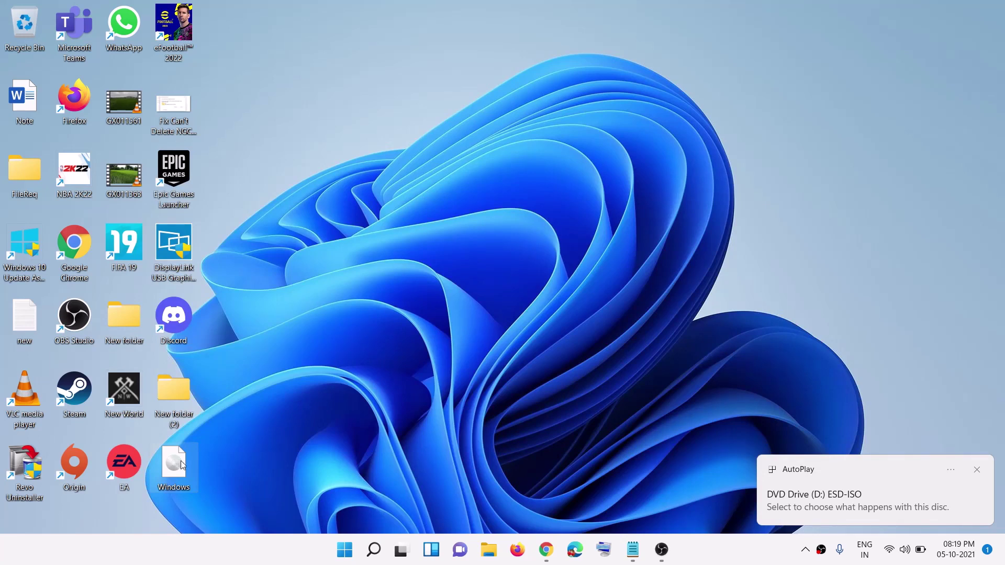
pyautogui.click(283, 410)
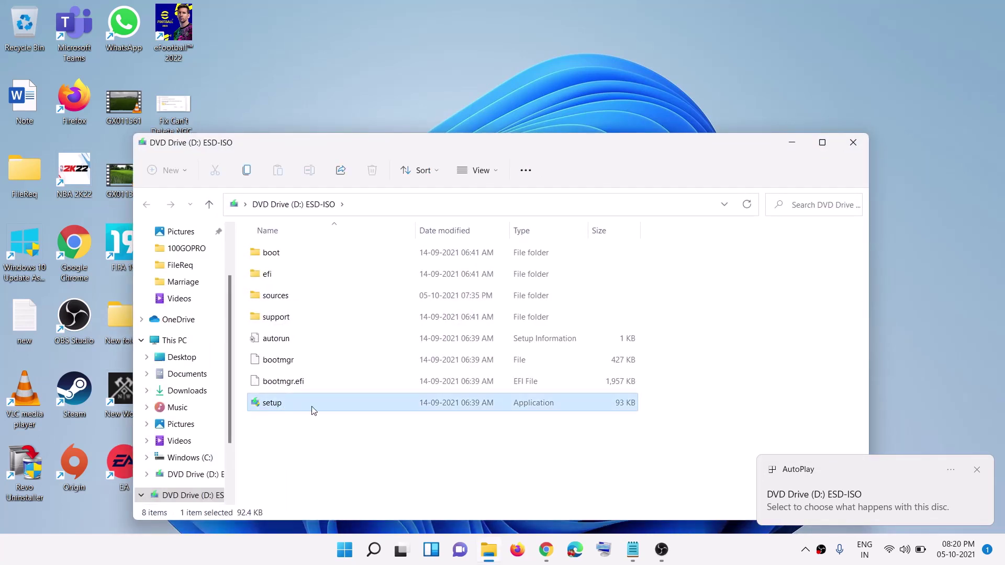
pyautogui.doubleClick(274, 408)
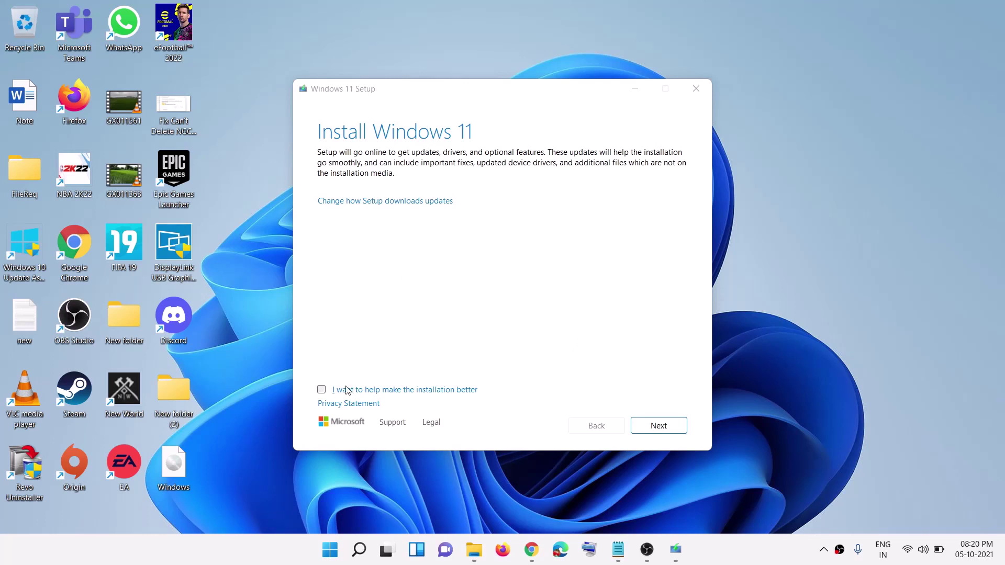
# Opt in to help make the installation better and keep the recommended download of updates, drivers and optional features
pyautogui.click(323, 392)
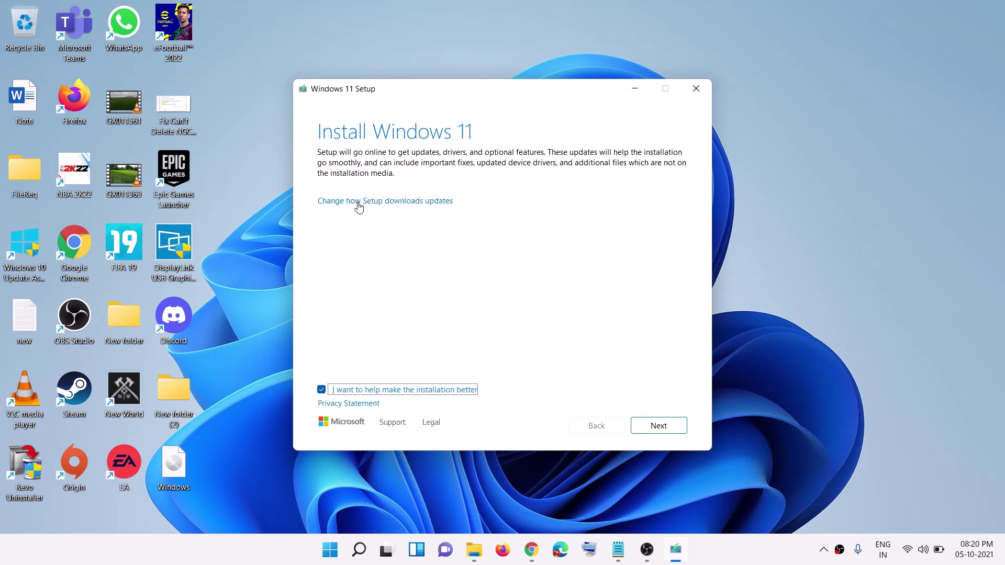
pyautogui.click(412, 206)
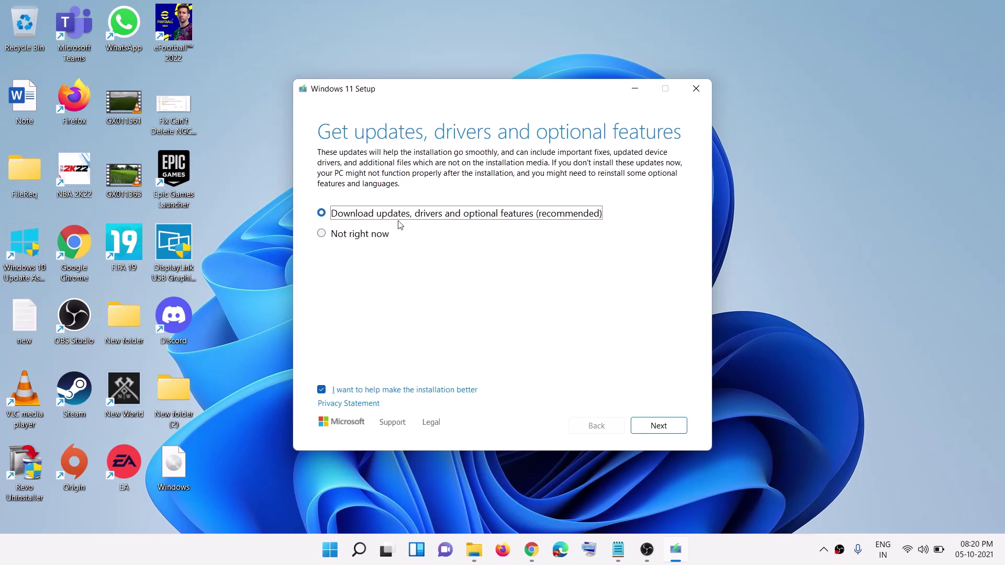
pyautogui.click(669, 426)
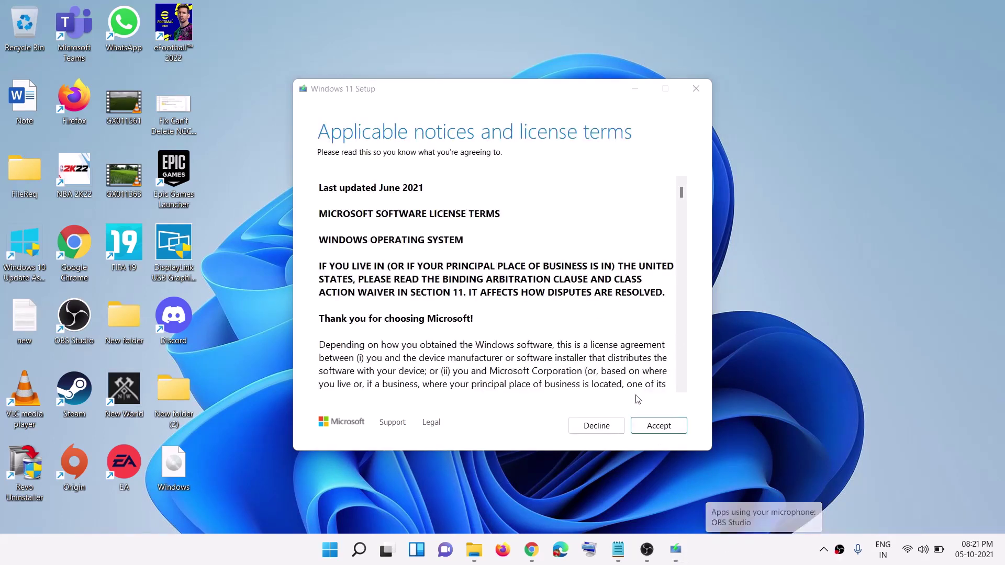
# Accept the Windows license terms and start the Windows 11 installation, keeping personal files and apps
pyautogui.click(664, 428)
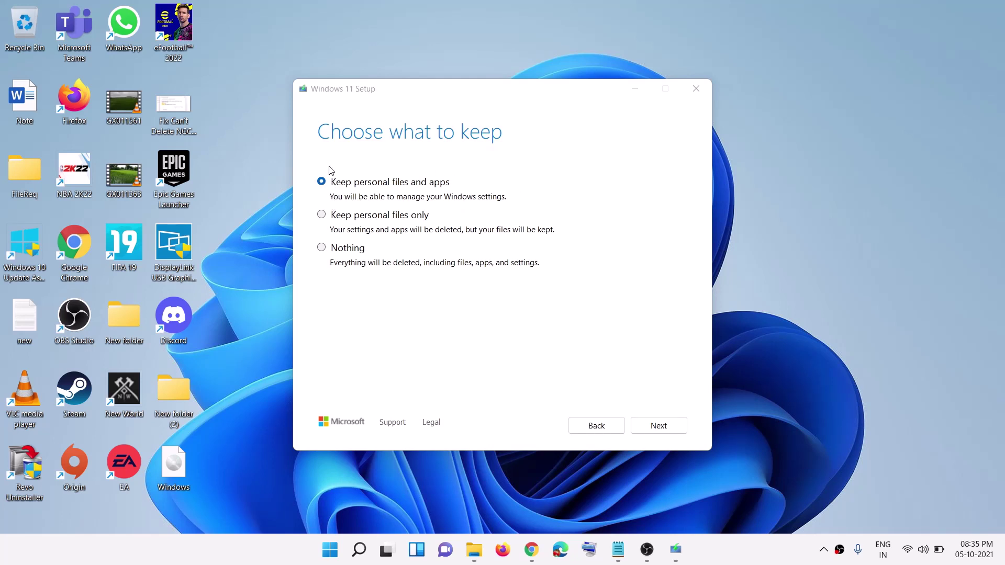
pyautogui.click(657, 423)
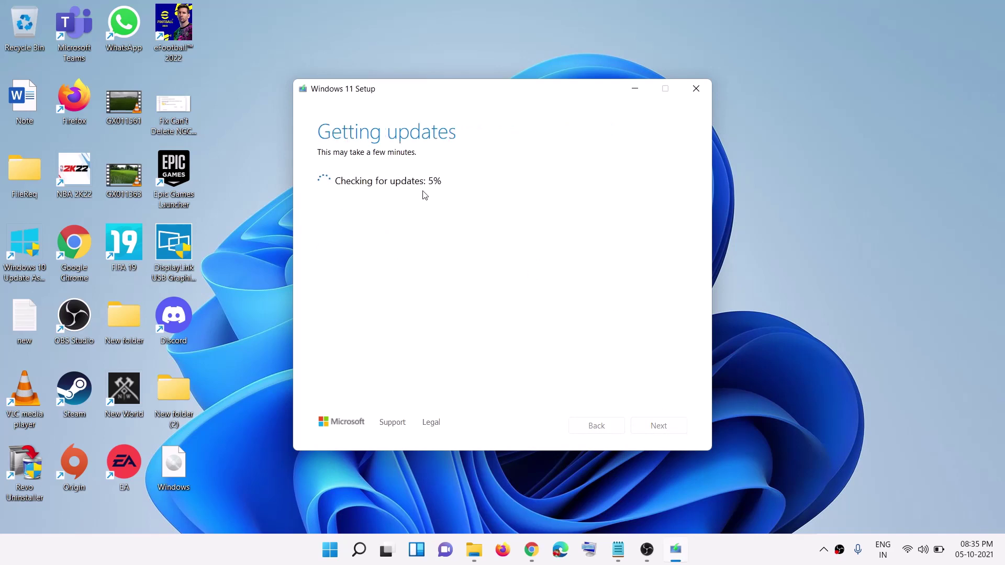
pyautogui.click(743, 545)
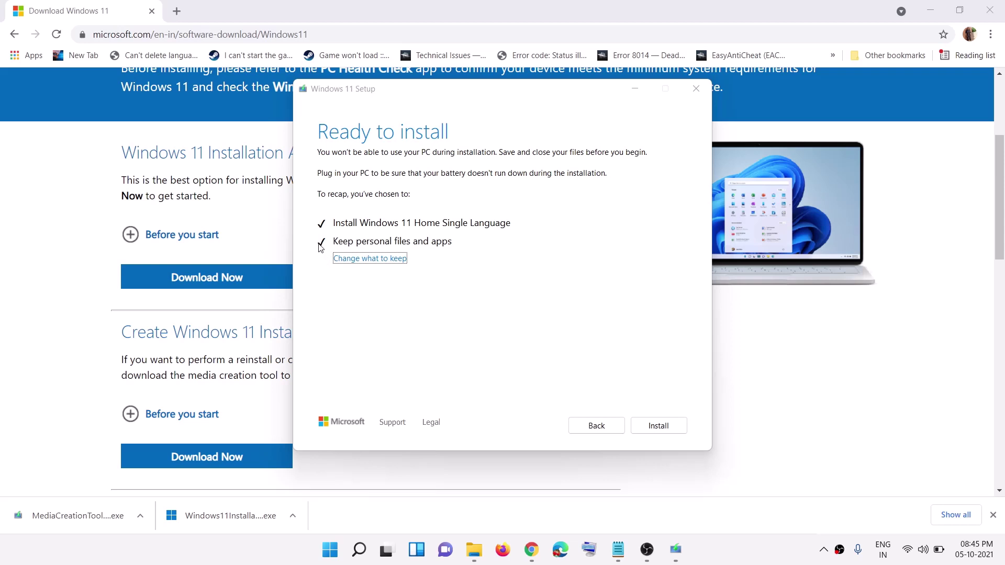
pyautogui.click(653, 427)
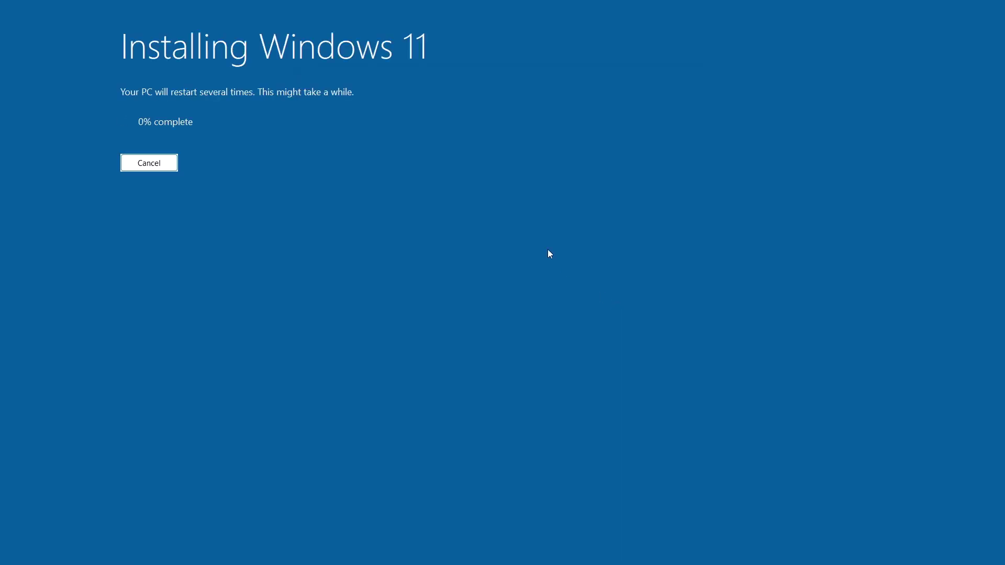